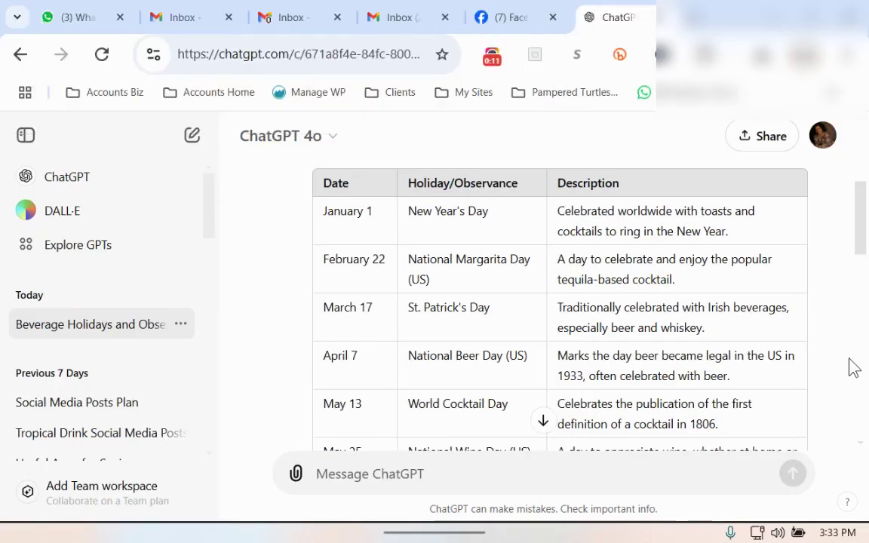
# Step: Copy the full beverage-holidays response from ChatGPT and bring an empty Notepad page forward
pyautogui.moveTo(864, 204); pyautogui.dragTo(867, 391)
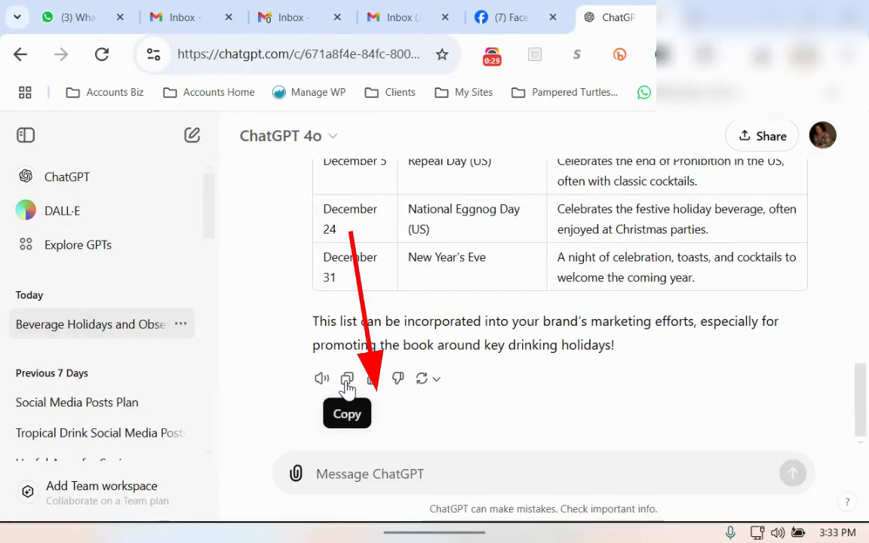
pyautogui.click(347, 386)
pyautogui.moveTo(435, 539)
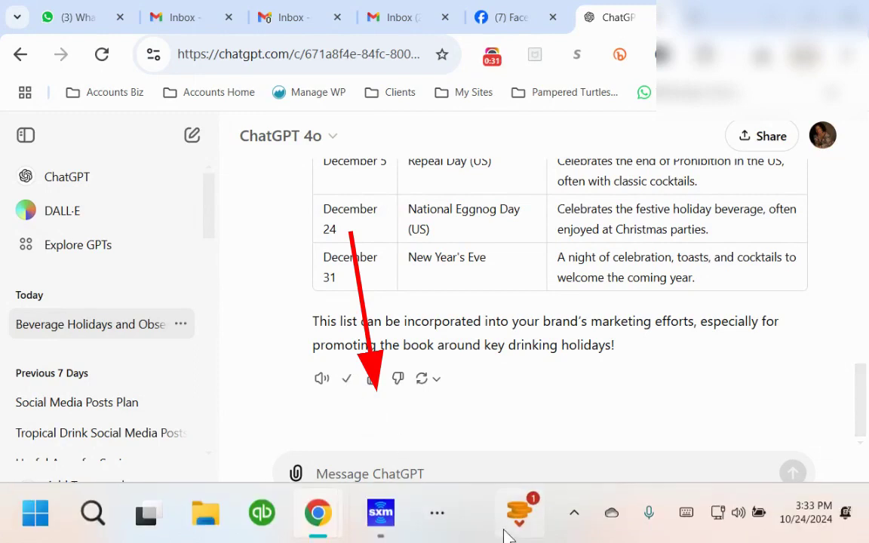
pyautogui.click(439, 519)
pyautogui.click(407, 445)
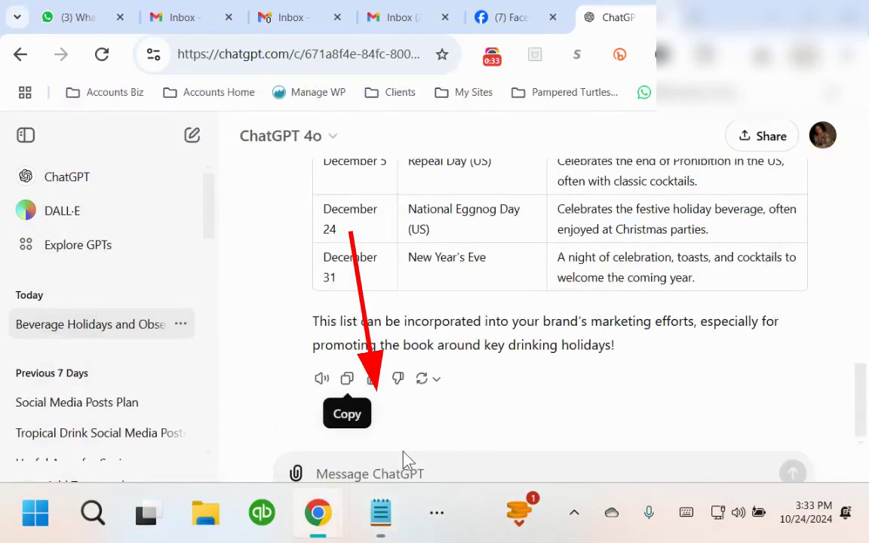
pyautogui.click(439, 519)
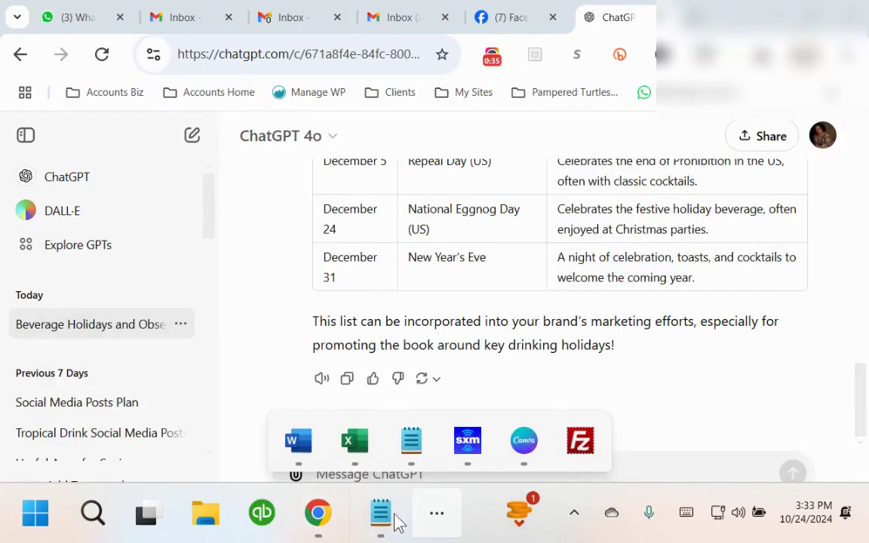
pyautogui.click(424, 453)
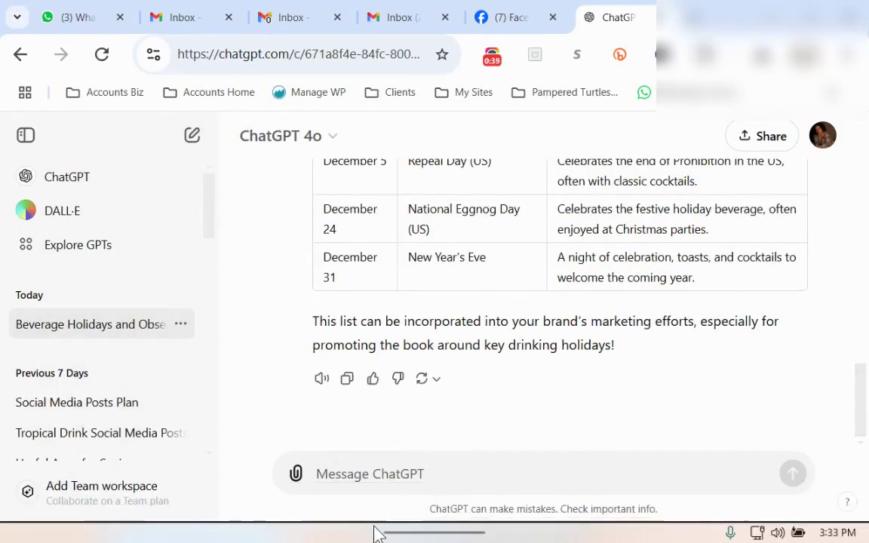
pyautogui.click(381, 521)
# Step: Paste the response into Notepad's Untitled tab, then close that pipe-formatted tab without saving
pyautogui.click(381, 526)
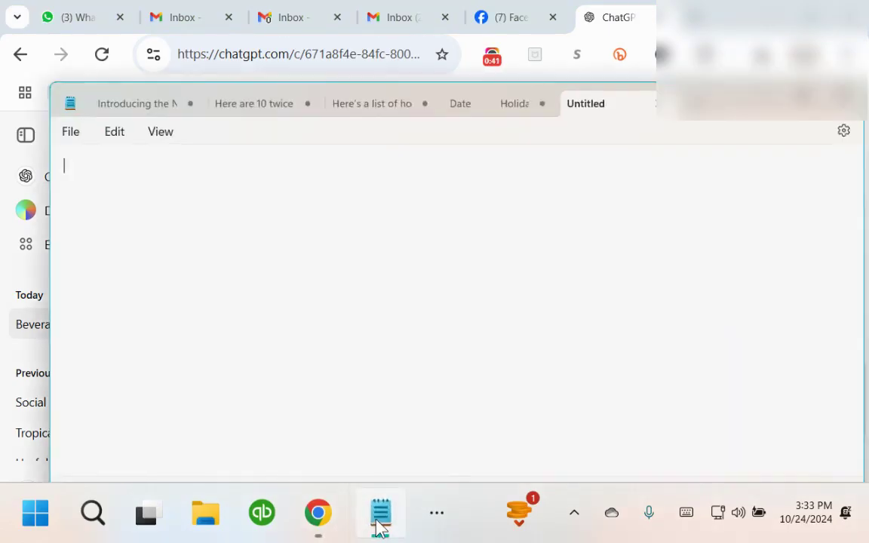
pyautogui.hotkey('ctrl', 'v')
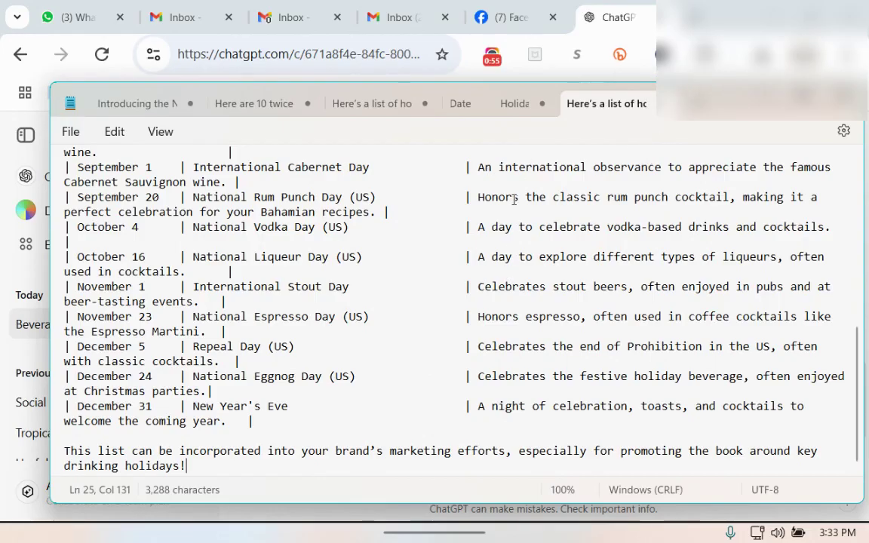
pyautogui.moveTo(608, 103)
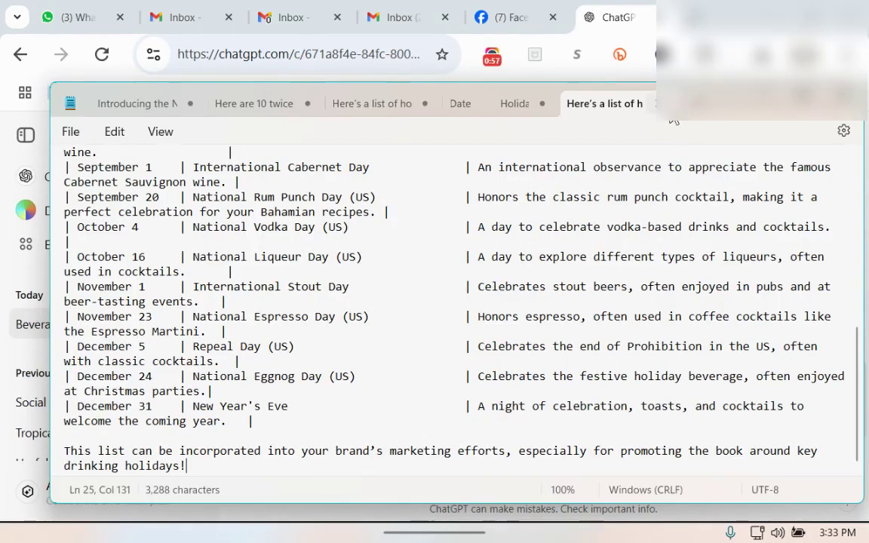
pyautogui.click(656, 104)
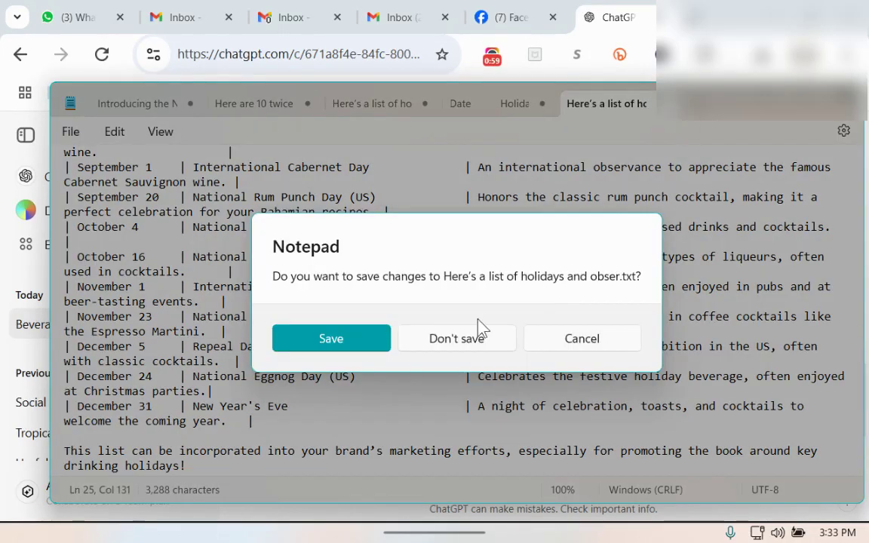
pyautogui.click(455, 344)
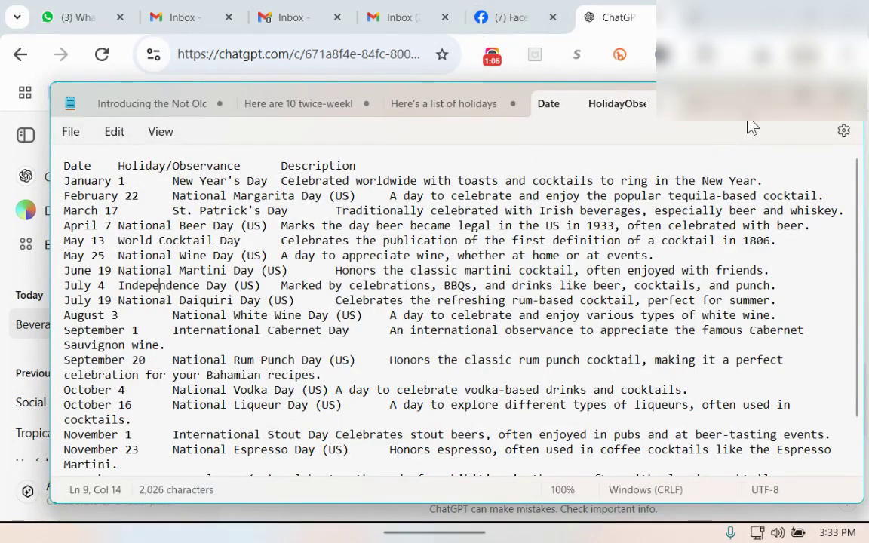
# Step: Return to the ChatGPT chat and scroll up to the top of the holiday table
pyautogui.hotkey('alt', 'Tab')
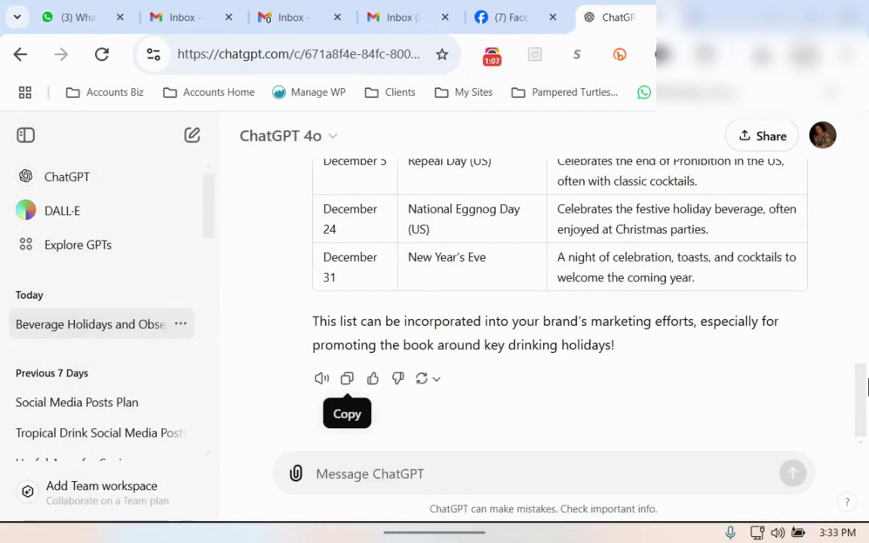
pyautogui.scroll(4, 864, 375)
pyautogui.scroll(-3, 864, 362)
pyautogui.scroll(3, 864, 363)
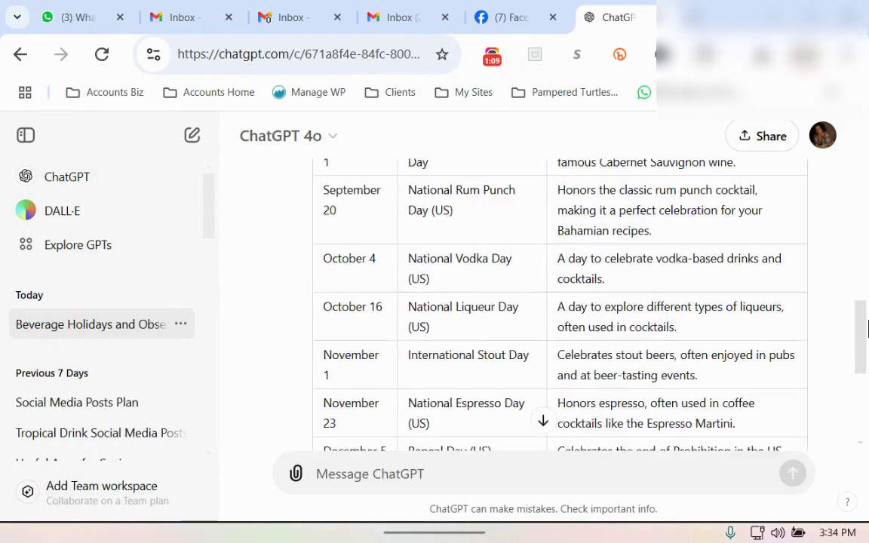
pyautogui.scroll(1, 865, 317)
pyautogui.scroll(2, 864, 295)
pyautogui.scroll(5, 865, 241)
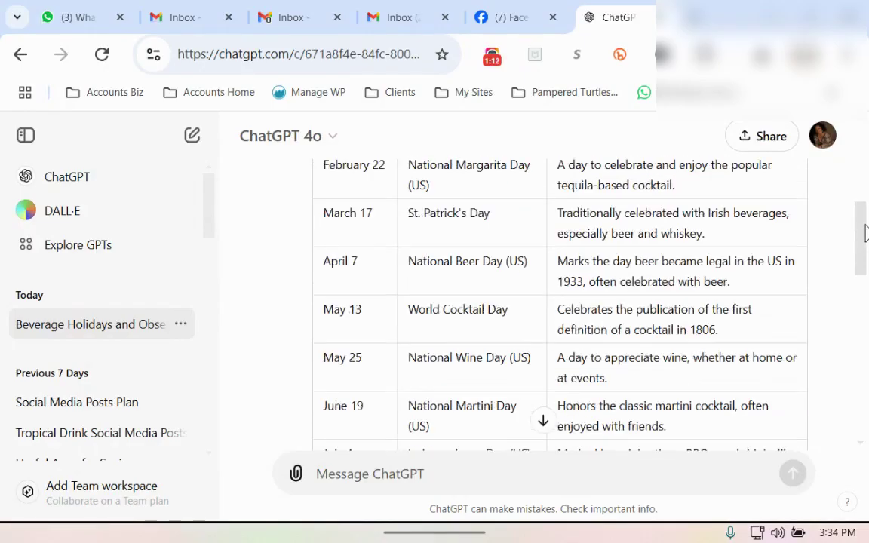
pyautogui.scroll(1, 866, 211)
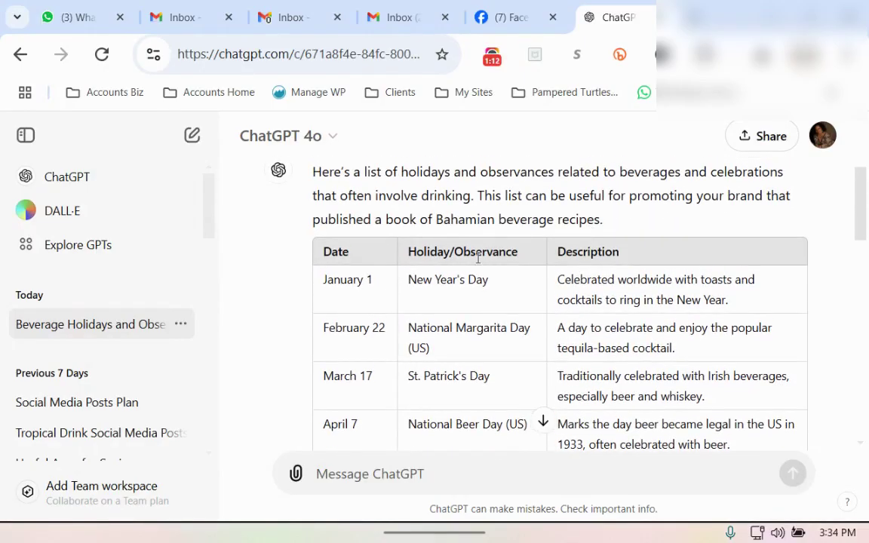
# Step: Select the table from the Date header through the December 31 New Year's Eve description
pyautogui.doubleClick(326, 251)
pyautogui.hotkey('shift', 'Down')
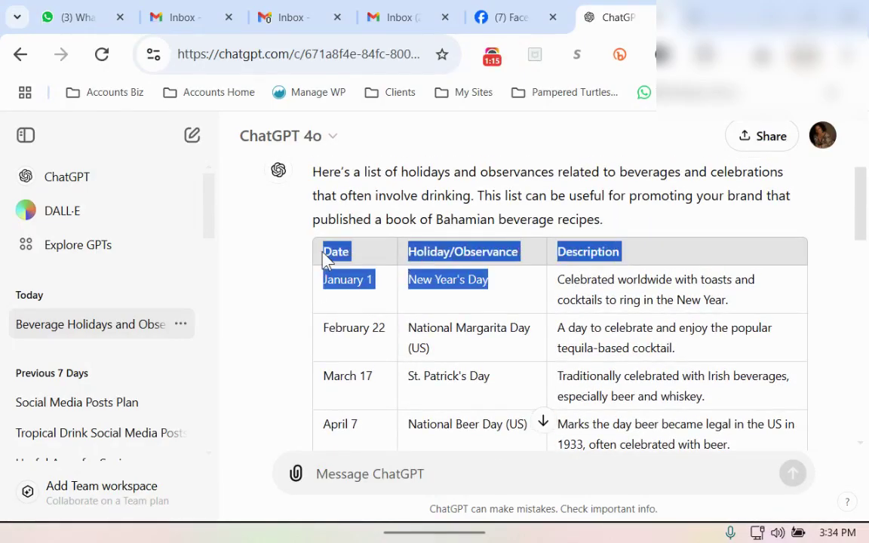
pyautogui.hotkey('shift', 'Down')
pyautogui.hotkey('shift', 'Down')
pyautogui.hotkey('shift', 'Down')
pyautogui.hotkey('shift', 'Down')
pyautogui.hotkey('shift', 'Down')
pyautogui.hotkey('shift', 'Down')
pyautogui.hotkey('shift', 'Down')
pyautogui.hotkey('shift', 'Down')
pyautogui.hotkey('shift', 'Down')
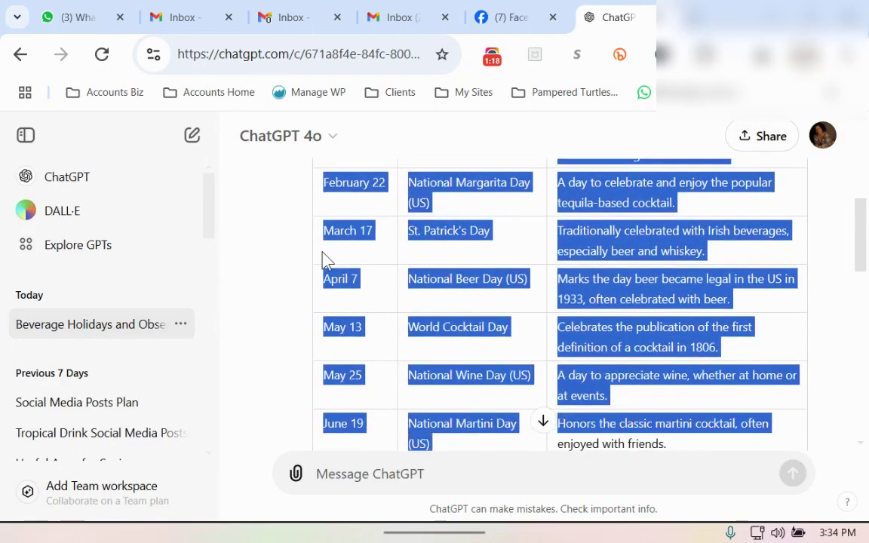
pyautogui.hotkey('shift', 'Down')
pyautogui.hotkey('shift', 'Down')
pyautogui.hotkey('shift', 'Down')
pyautogui.hotkey('shift', 'Down')
pyautogui.hotkey('shift', 'Down')
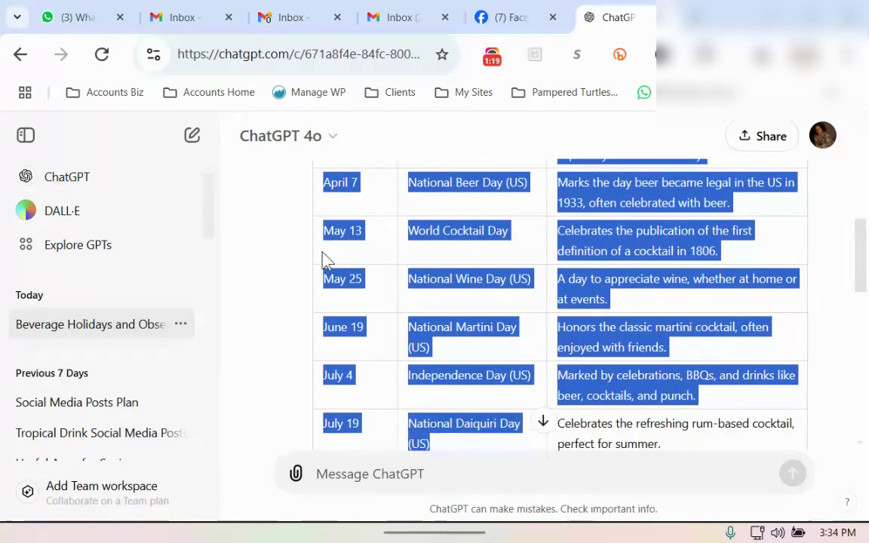
pyautogui.hotkey('shift', 'Down')
pyautogui.hotkey('shift', 'Down')
pyautogui.hotkey('shift', 'Down')
pyautogui.hotkey('shift', 'Down')
pyautogui.hotkey('shift', 'Down')
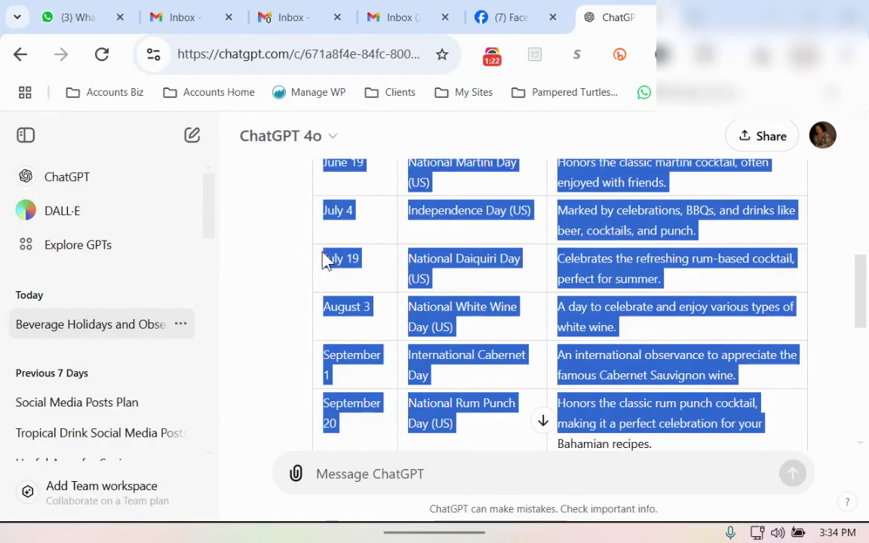
pyautogui.hotkey('shift', 'Down')
pyautogui.hotkey('shift', 'Down')
pyautogui.hotkey('shift', 'Down')
pyautogui.hotkey('shift', 'Down')
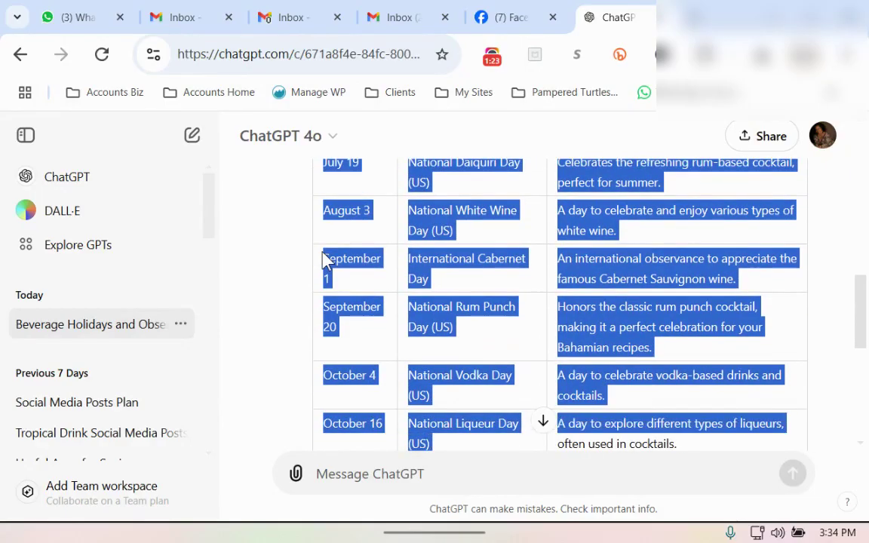
pyautogui.hotkey('shift', 'Down')
pyautogui.hotkey('shift', 'Down')
pyautogui.hotkey('shift', 'Down')
pyautogui.hotkey('shift', 'Down')
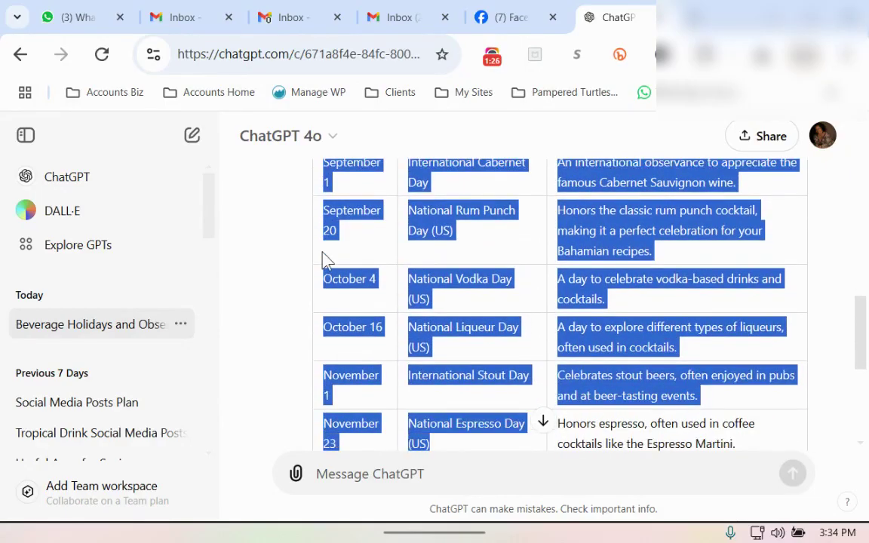
pyautogui.hotkey('shift', 'Down')
pyautogui.hotkey('shift', 'Down')
pyautogui.hotkey('shift', 'Down')
pyautogui.hotkey('shift', 'Down')
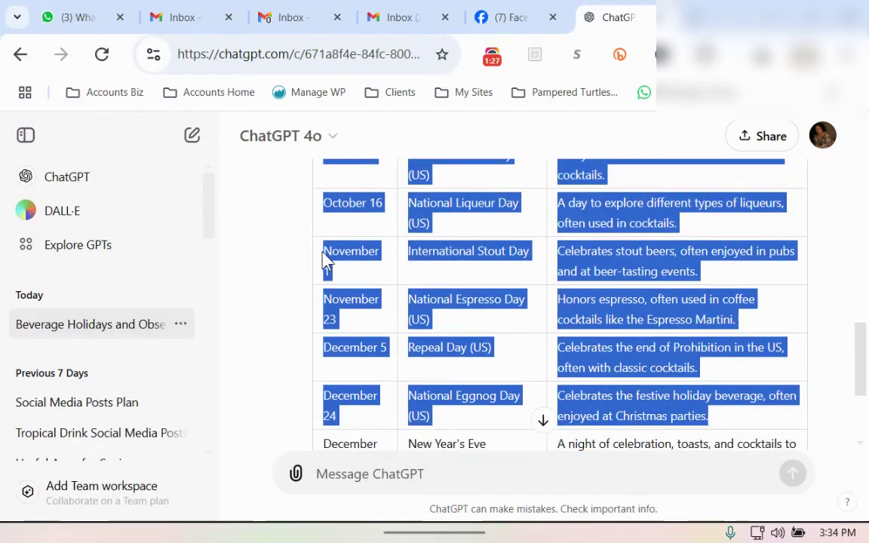
pyautogui.hotkey('shift', 'Down')
pyautogui.hotkey('shift', 'Down')
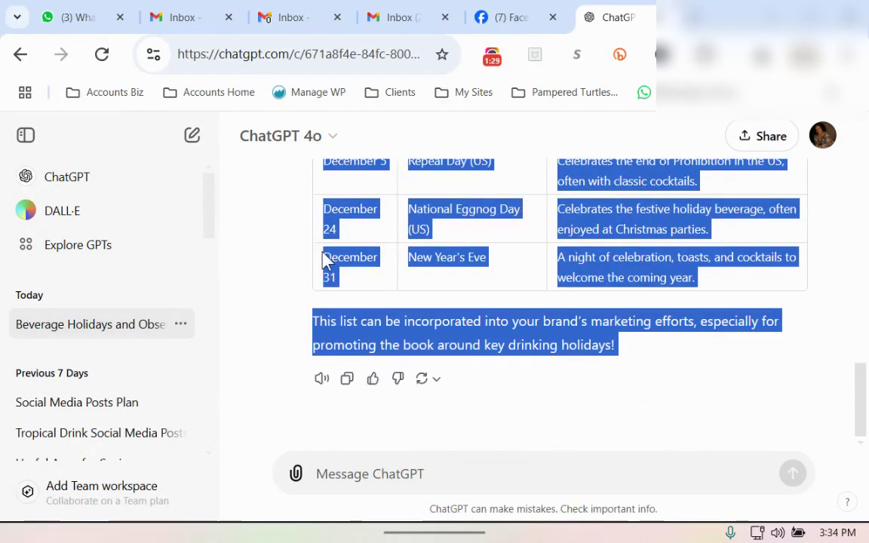
pyautogui.hotkey('shift', 'Up')
pyautogui.hotkey('shift', 'Up')
pyautogui.hotkey('shift', 'Down')
pyautogui.hotkey('shift', 'Up')
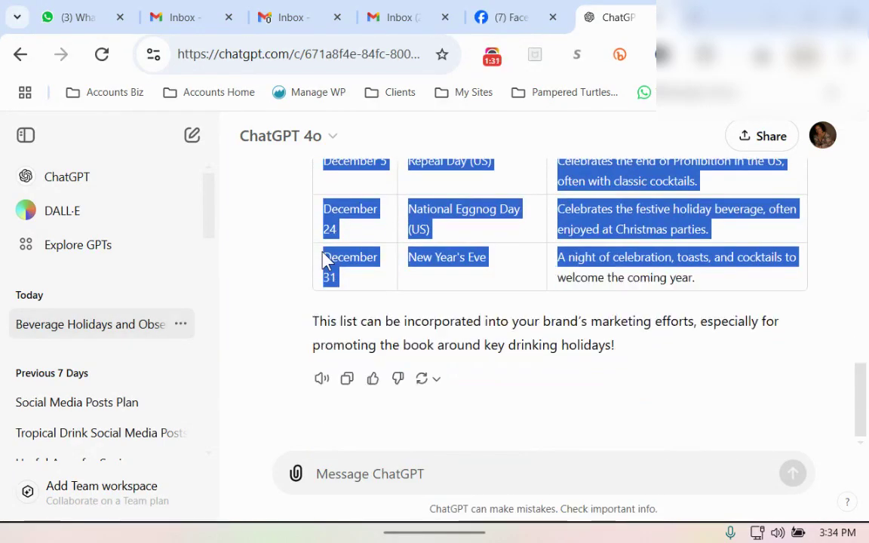
pyautogui.keyDown('shift'); pyautogui.click(707, 276); pyautogui.keyUp('shift')
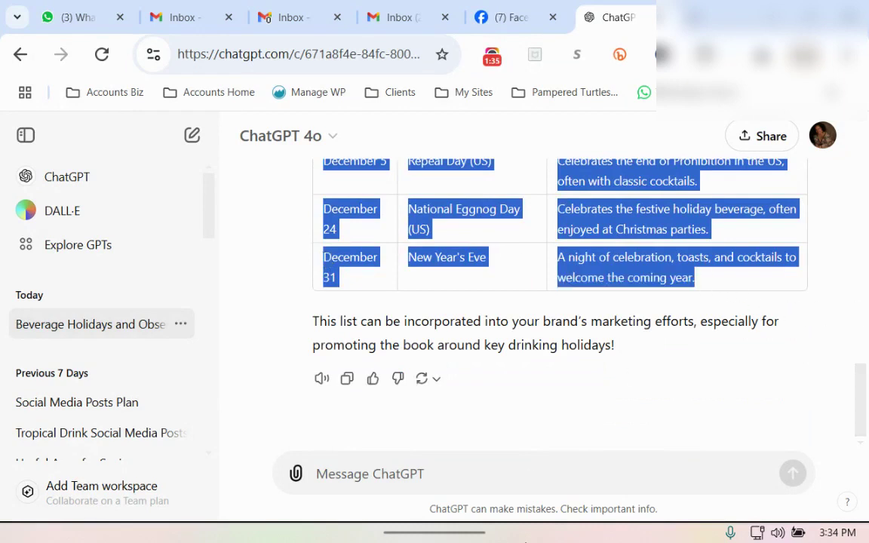
# Step: Close Notepad's older tab-separated Date tab without saving
pyautogui.click(381, 513)
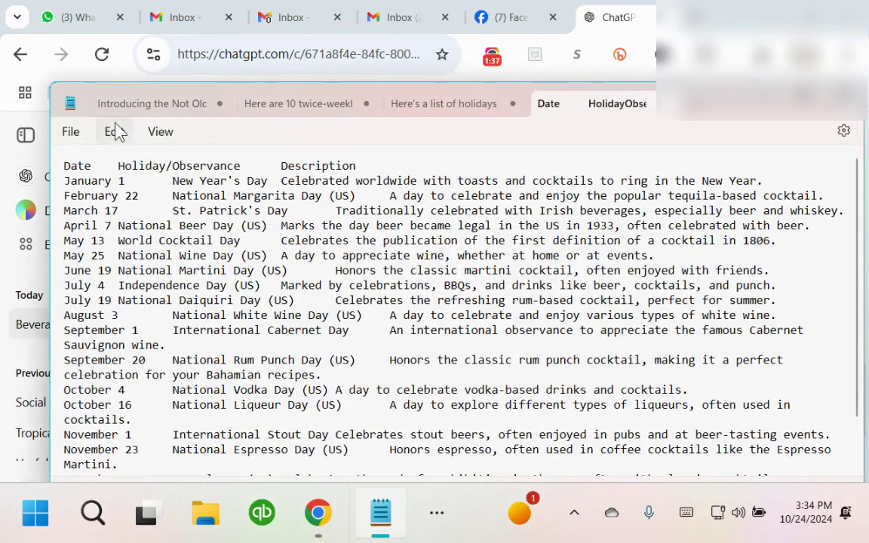
pyautogui.click(704, 106)
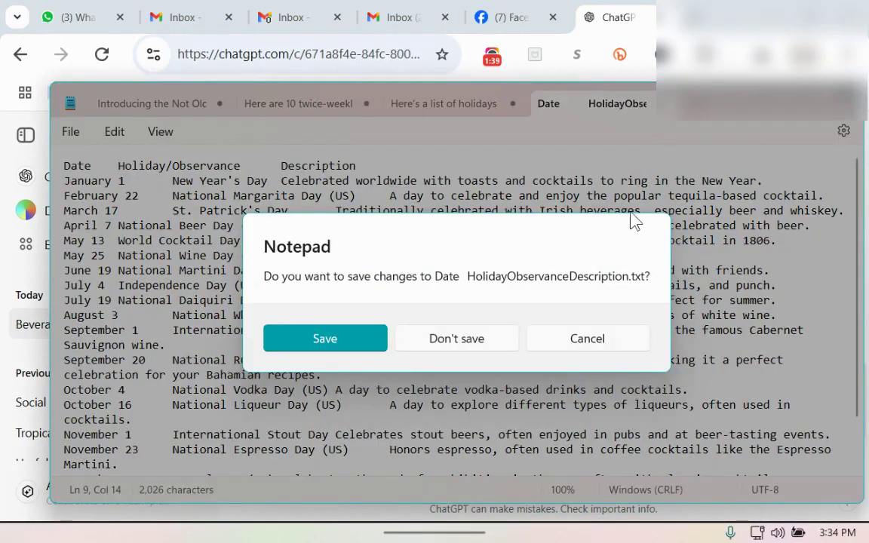
pyautogui.click(449, 343)
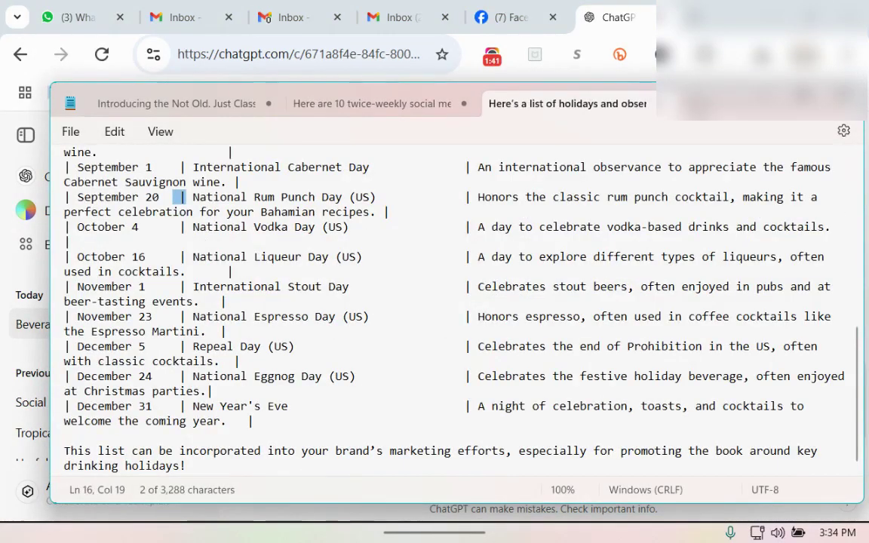
# Step: Paste the copied holiday table into a new Notepad tab and select all its text
pyautogui.hotkey('ctrl', 'n')
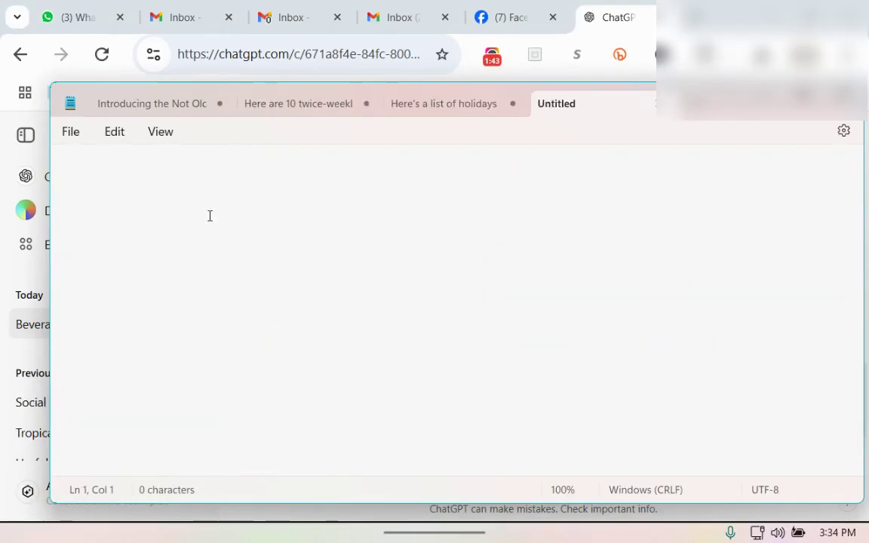
pyautogui.hotkey('ctrl', 'v')
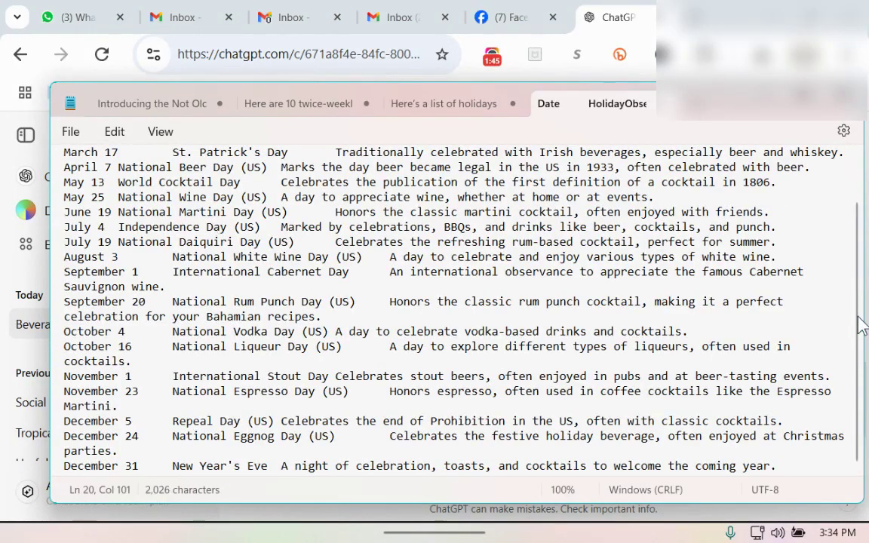
pyautogui.click(851, 241)
pyautogui.moveTo(860, 215); pyautogui.dragTo(852, 149)
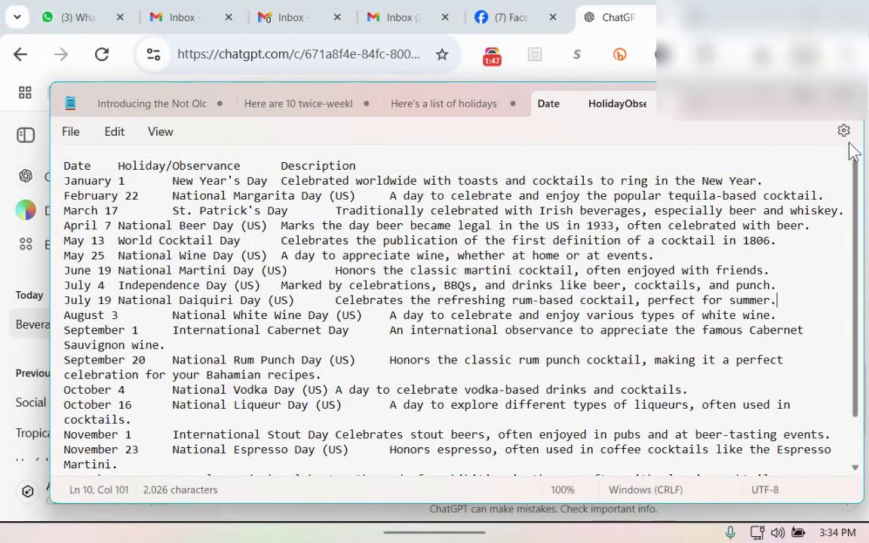
pyautogui.click(66, 162)
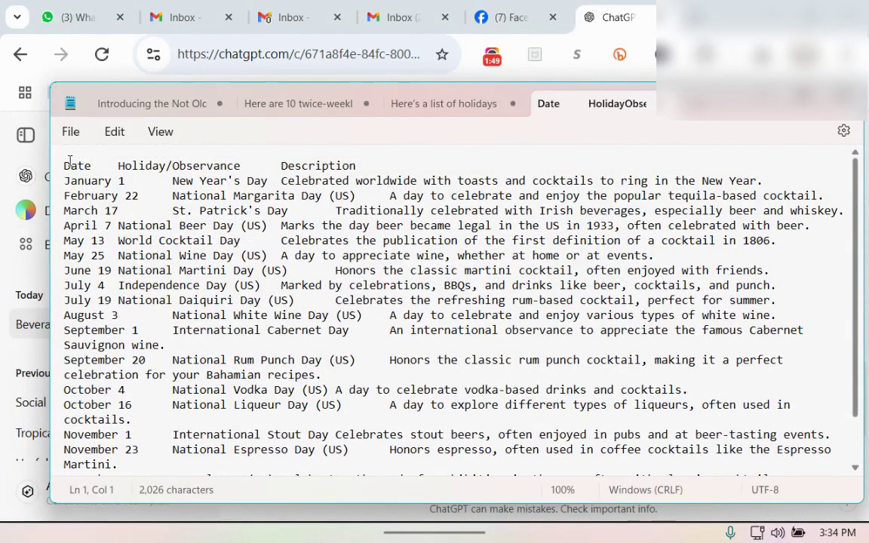
pyautogui.hotkey('shift', 'Down')
pyautogui.hotkey('shift', 'Down')
pyautogui.hotkey('shift', 'Down')
pyautogui.hotkey('shift', 'Down')
pyautogui.hotkey('shift', 'Down')
pyautogui.hotkey('shift', 'Down')
pyautogui.hotkey('shift', 'Down')
pyautogui.hotkey('shift', 'Down')
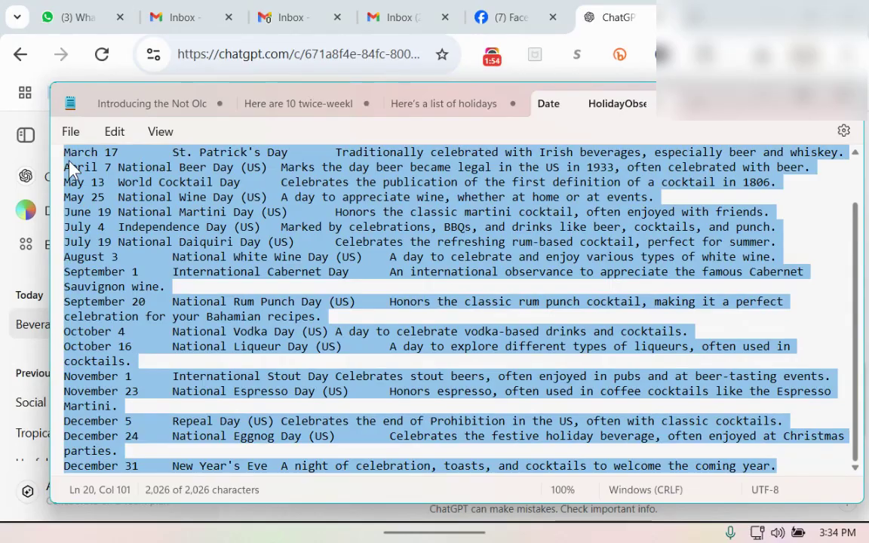
# Step: Paste the Date/Holiday/Description list into the blank Word document and select it from Date to the end
pyautogui.click(436, 513)
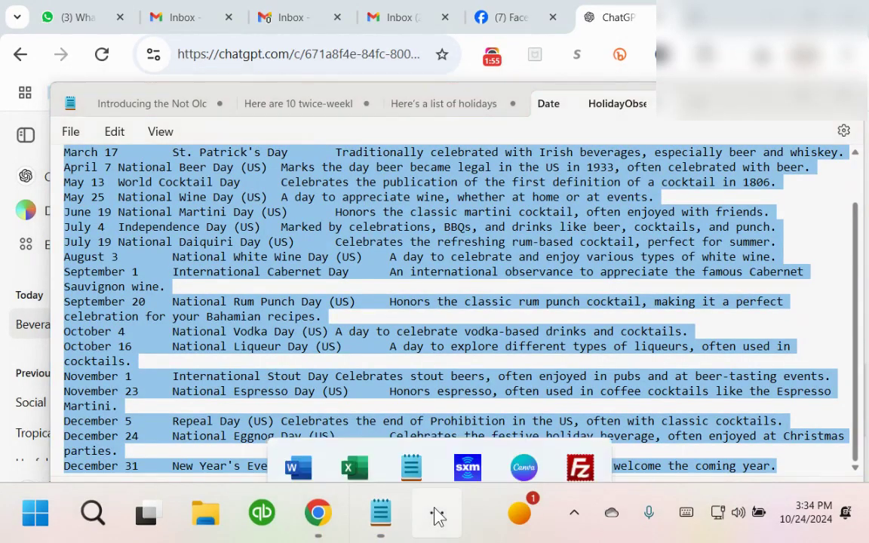
pyautogui.click(299, 442)
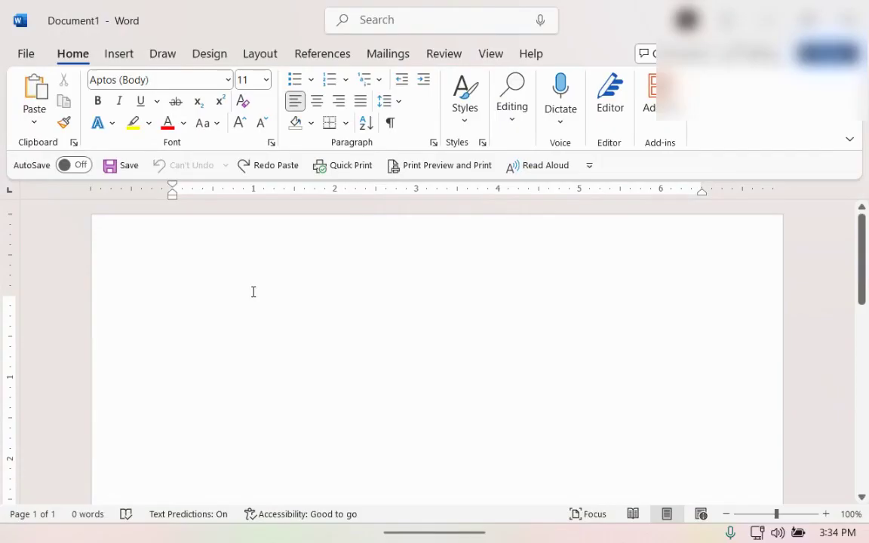
pyautogui.hotkey('ctrl', 'v')
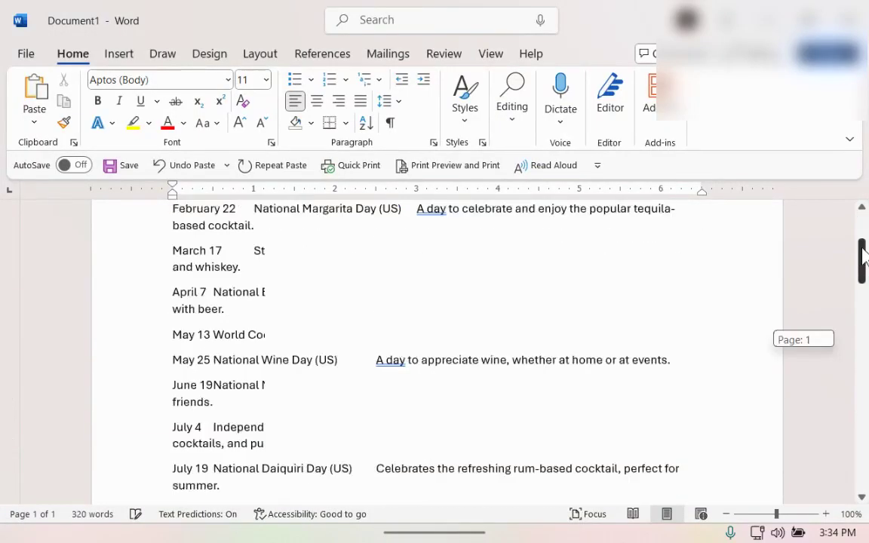
pyautogui.moveTo(861, 349); pyautogui.dragTo(528, 204)
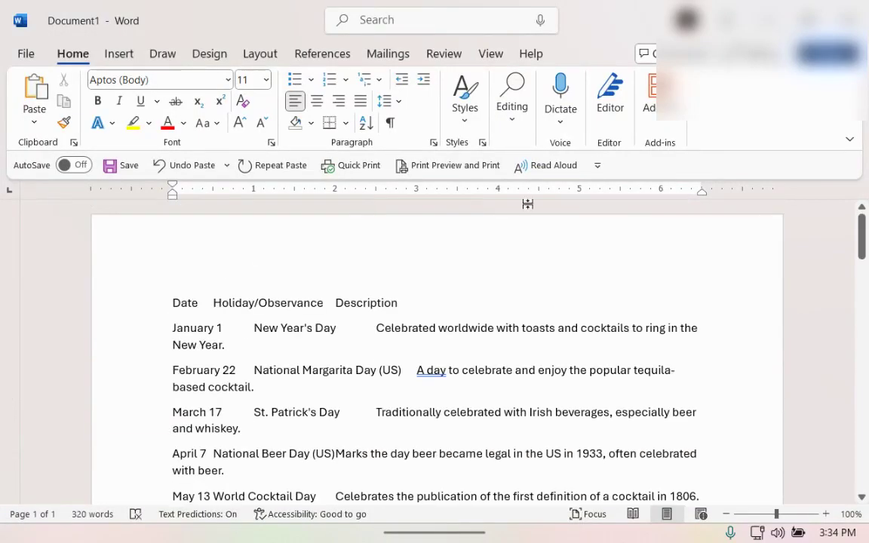
pyautogui.click(169, 304)
pyautogui.click(150, 298)
pyautogui.hotkey('shift', 'Down')
pyautogui.hotkey('shift', 'Down')
pyautogui.hotkey('shift', 'Down')
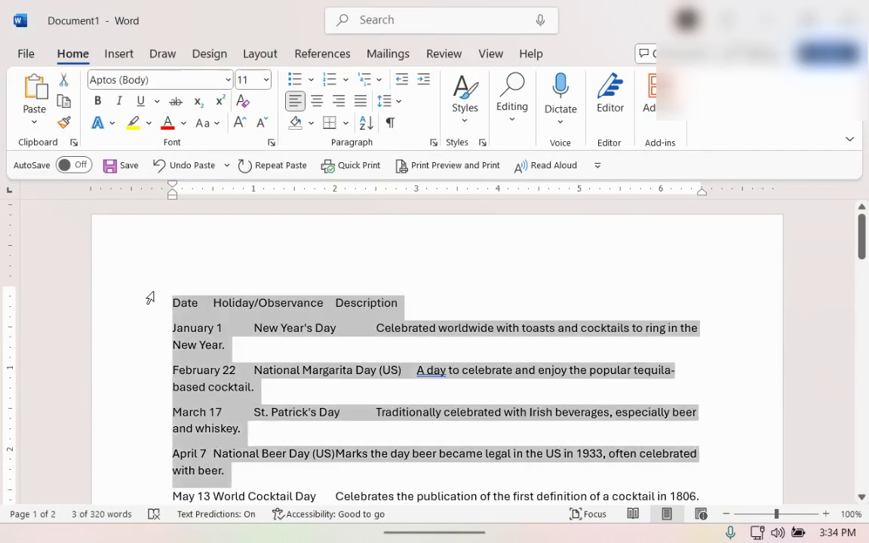
pyautogui.hotkey('shift', 'Down')
pyautogui.hotkey('shift', 'Down')
pyautogui.hotkey('shift', 'Down')
pyautogui.hotkey('shift', 'Down')
pyautogui.hotkey('shift', 'Down')
pyautogui.hotkey('shift', 'Down')
pyautogui.hotkey('shift', 'Down')
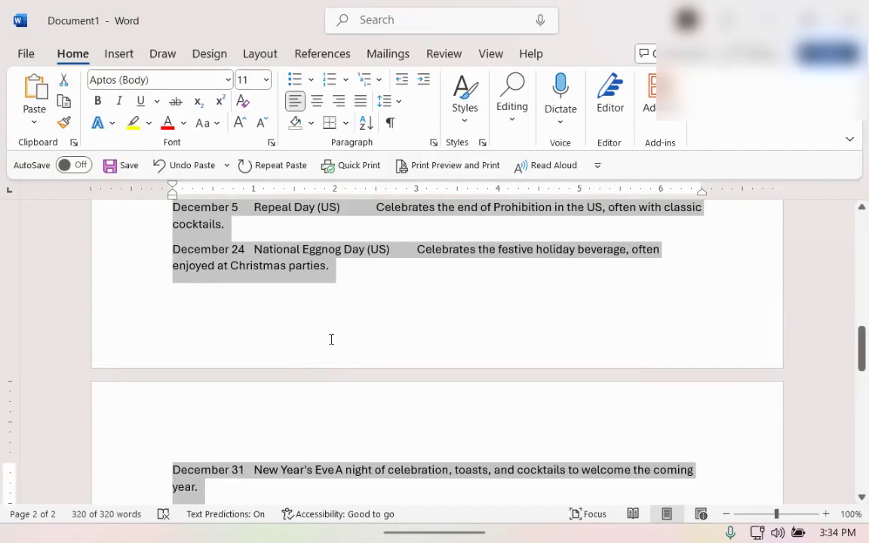
# Step: Convert the selected holiday text into a three-column table separated at tabs
pyautogui.click(119, 56)
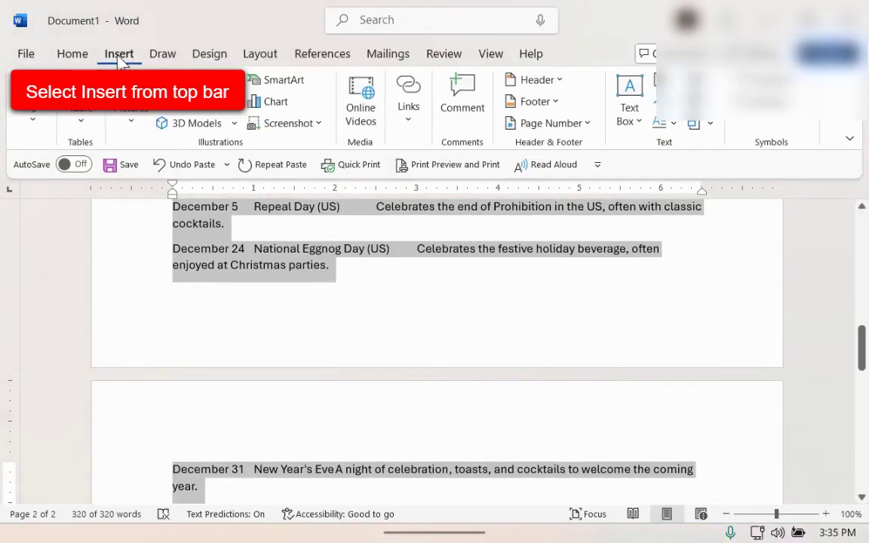
pyautogui.click(81, 113)
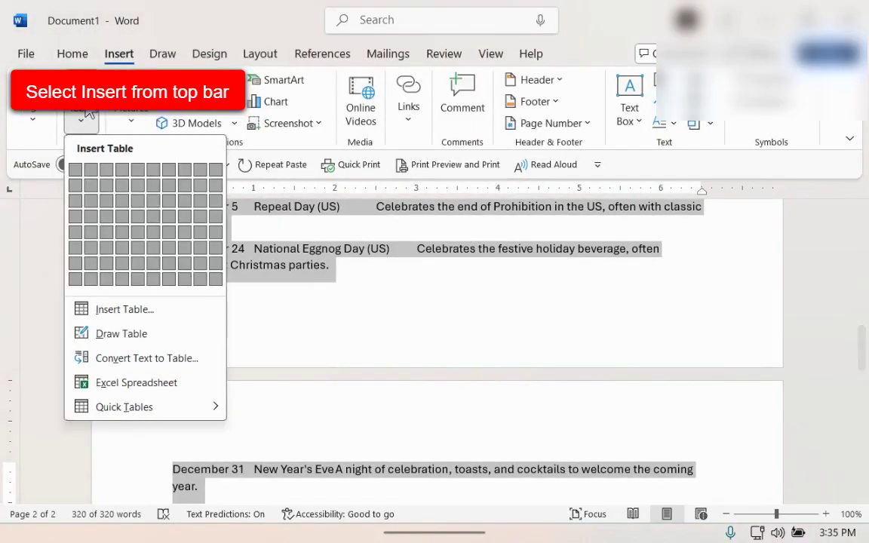
pyautogui.click(133, 360)
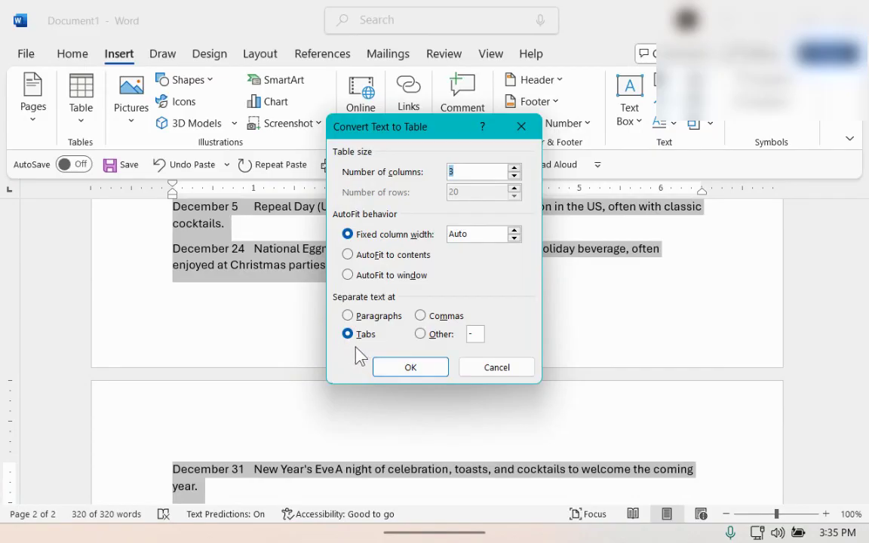
pyautogui.click(412, 367)
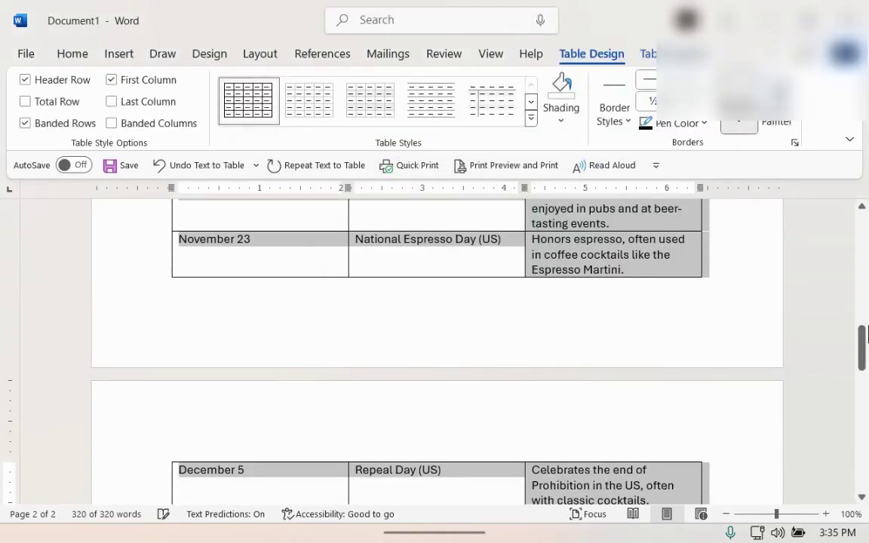
pyautogui.moveTo(862, 353)
pyautogui.mouseDown()
pyautogui.moveTo(865, 392)
pyautogui.moveTo(862, 227)
pyautogui.mouseUp()
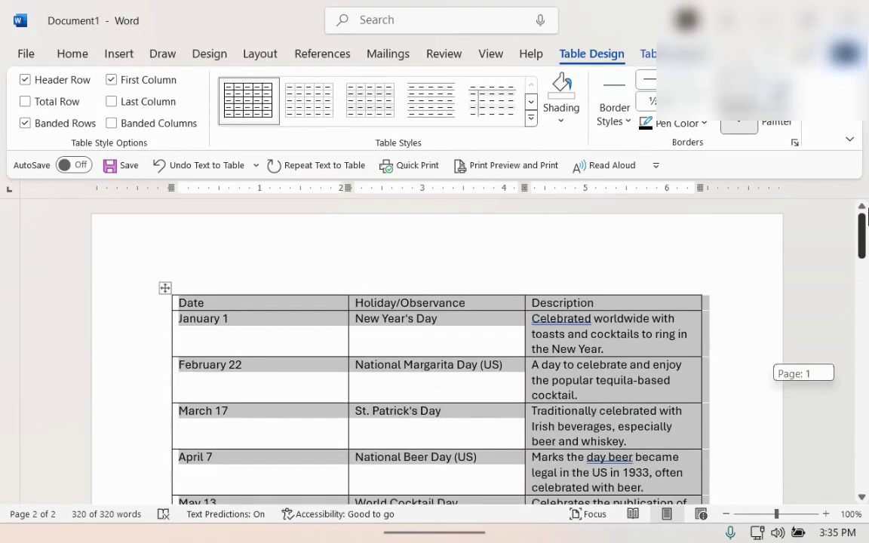
pyautogui.click(165, 289)
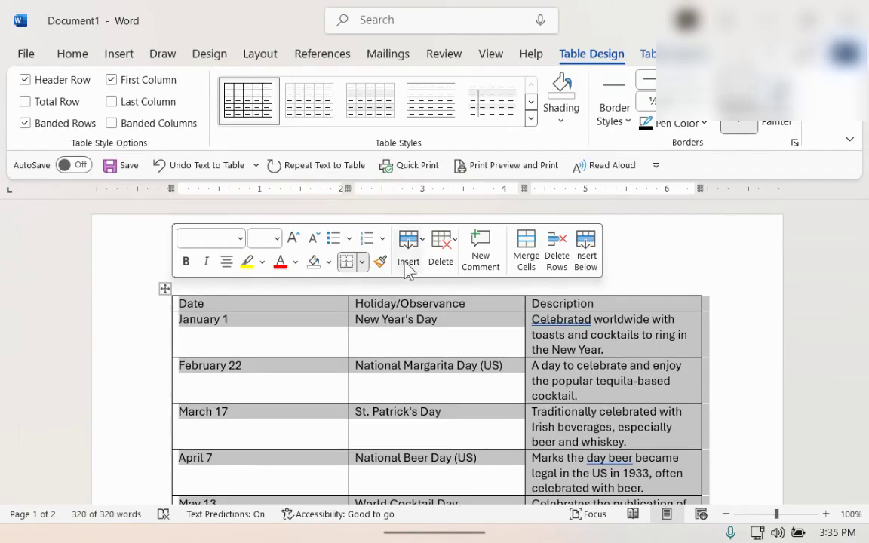
# Step: Switch to the blank Excel workbook from the taskbar
pyautogui.click(582, 296)
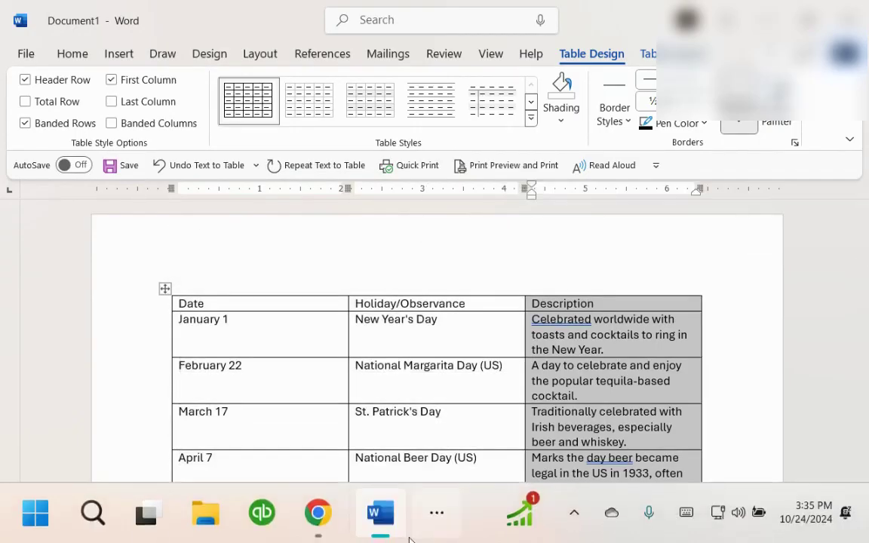
pyautogui.click(436, 513)
pyautogui.click(356, 439)
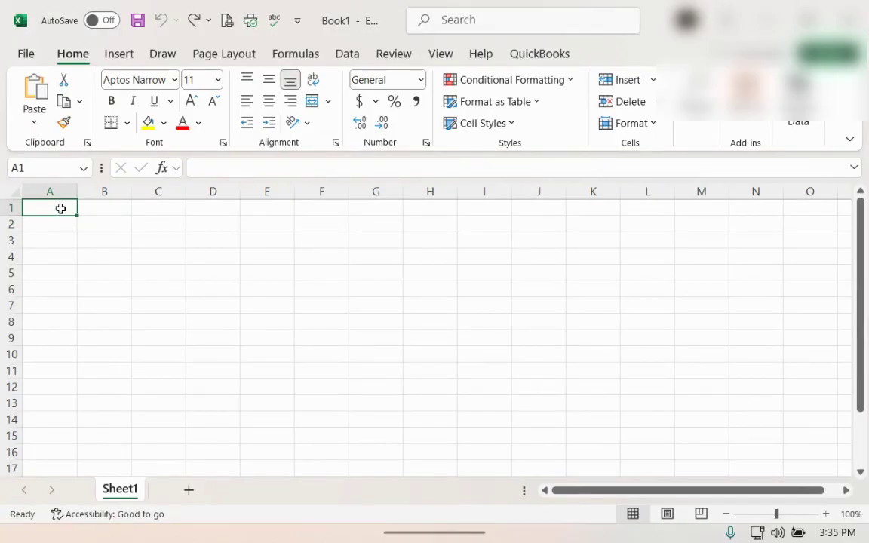
# Step: Paste the holiday data into Excel starting at cell A1
pyautogui.moveTo(434, 533)
pyautogui.click(442, 513)
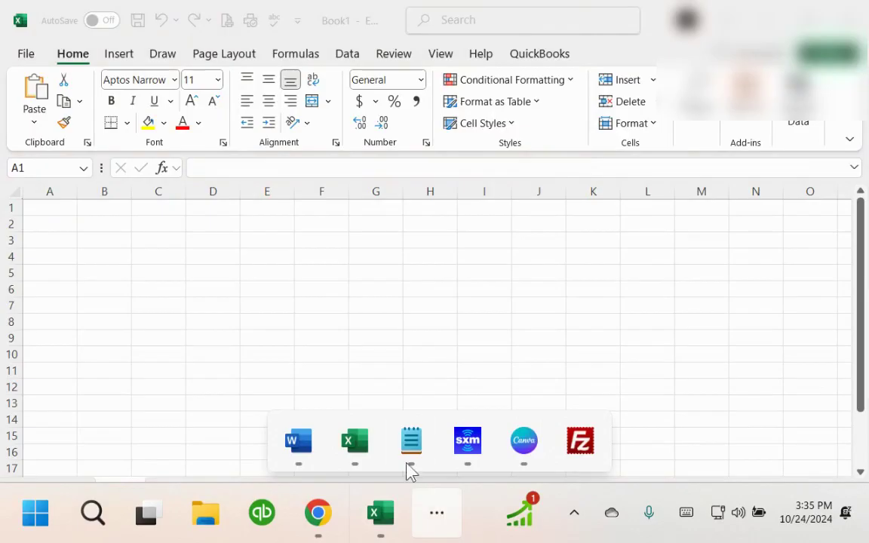
pyautogui.click(411, 441)
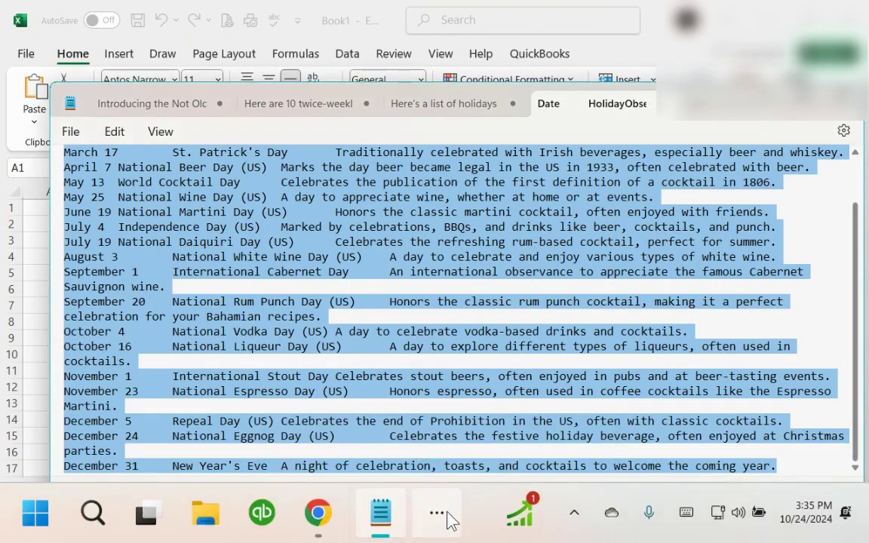
pyautogui.click(451, 521)
pyautogui.click(42, 202)
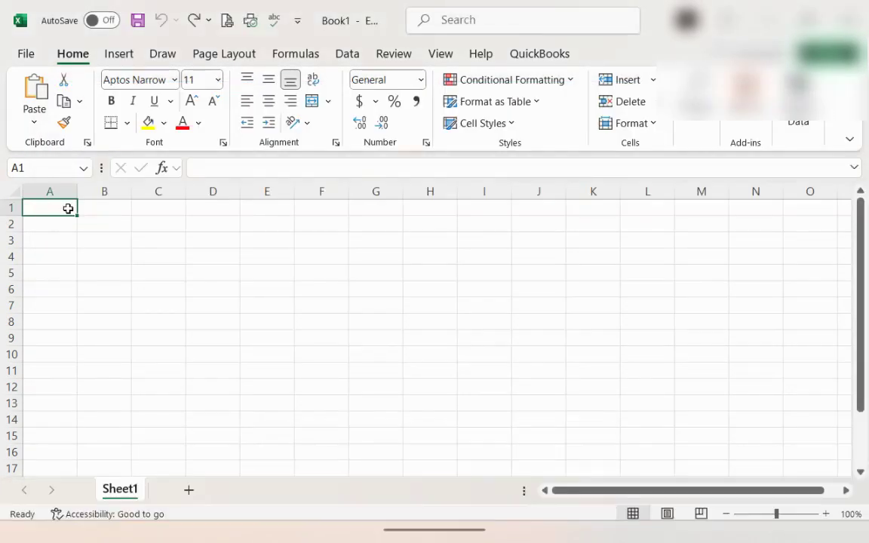
pyautogui.hotkey('ctrl', 'v')
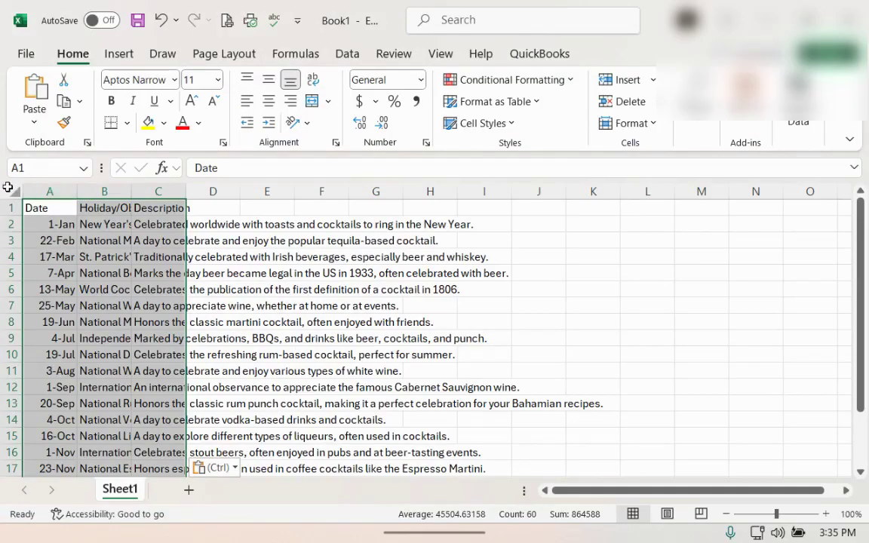
# Step: AutoFit all column widths to the text, then select A1:C20
pyautogui.click(15, 191)
pyautogui.doubleClick(77, 192)
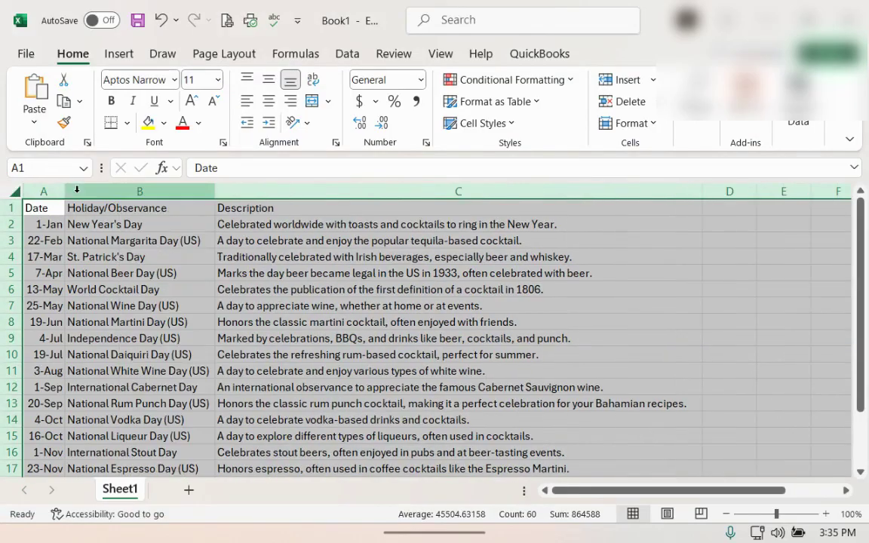
pyautogui.click(37, 208)
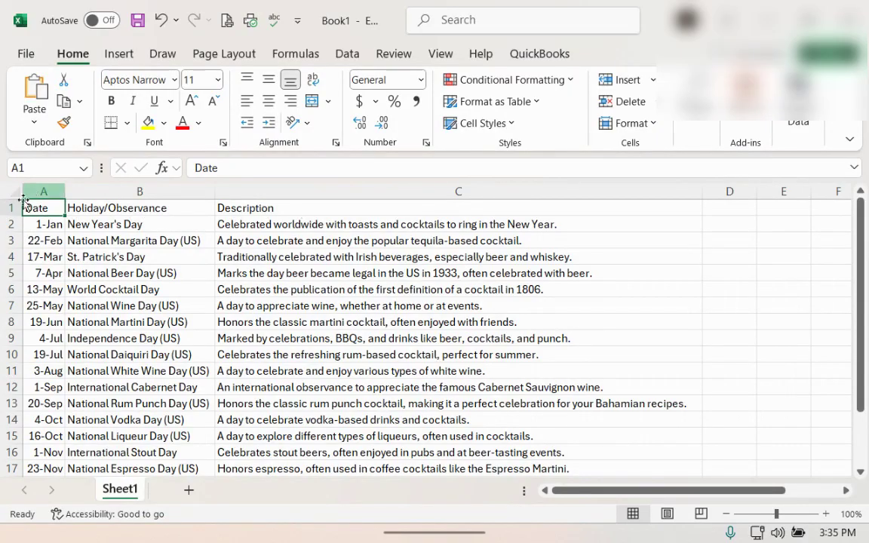
pyautogui.moveTo(33, 204); pyautogui.dragTo(44, 457)
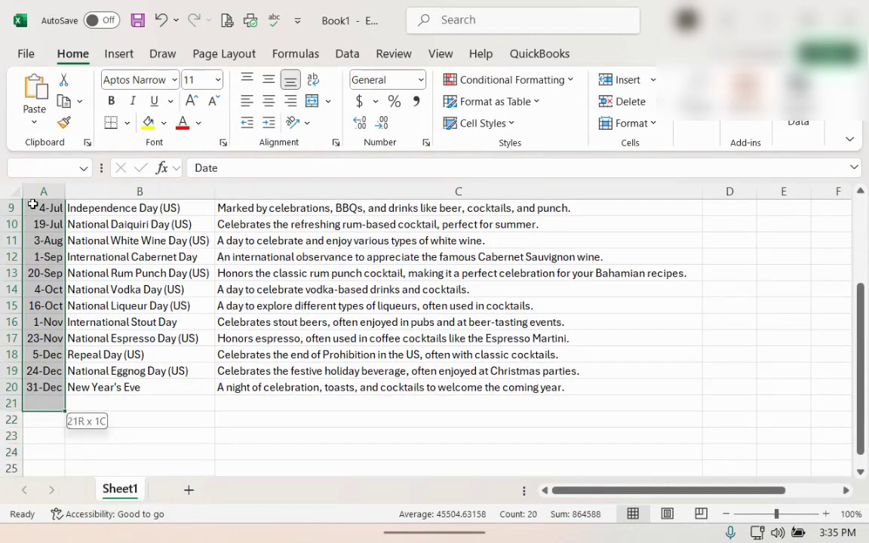
pyautogui.moveTo(66, 459); pyautogui.dragTo(703, 394)
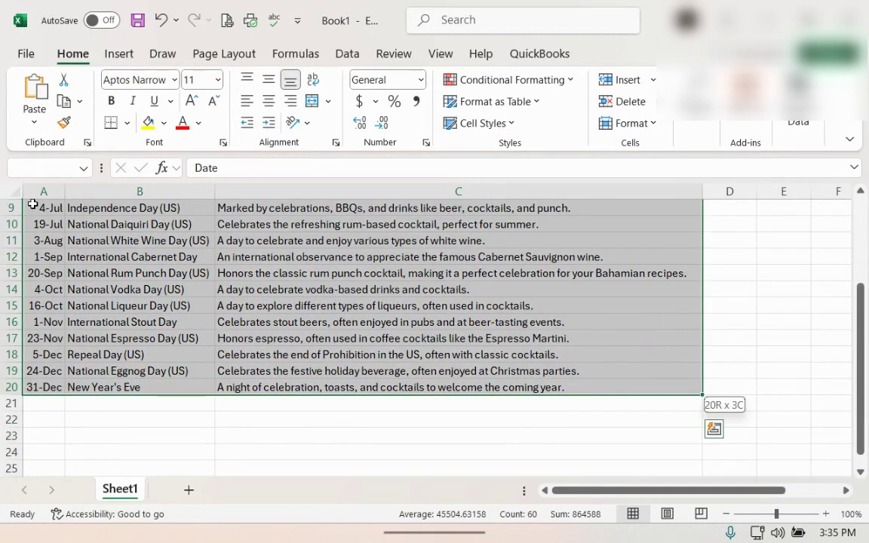
# Step: Format A1:C20 as a light-blue banded table with headers, then deselect to check the banding
pyautogui.click(538, 104)
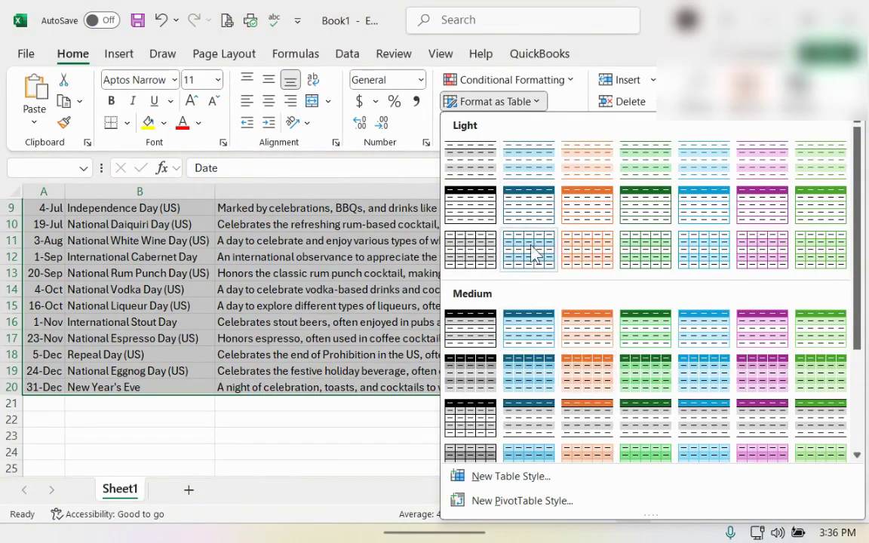
pyautogui.click(541, 168)
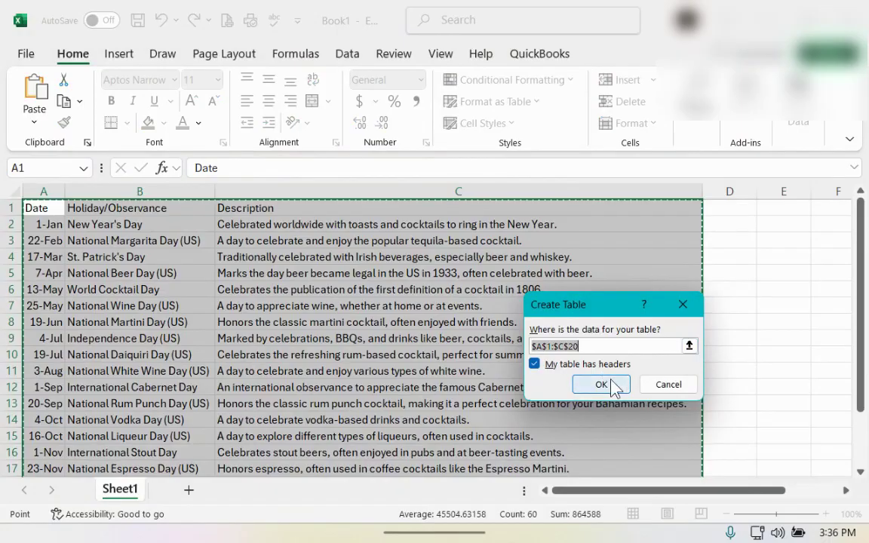
pyautogui.click(601, 384)
pyautogui.click(610, 381)
pyautogui.click(807, 285)
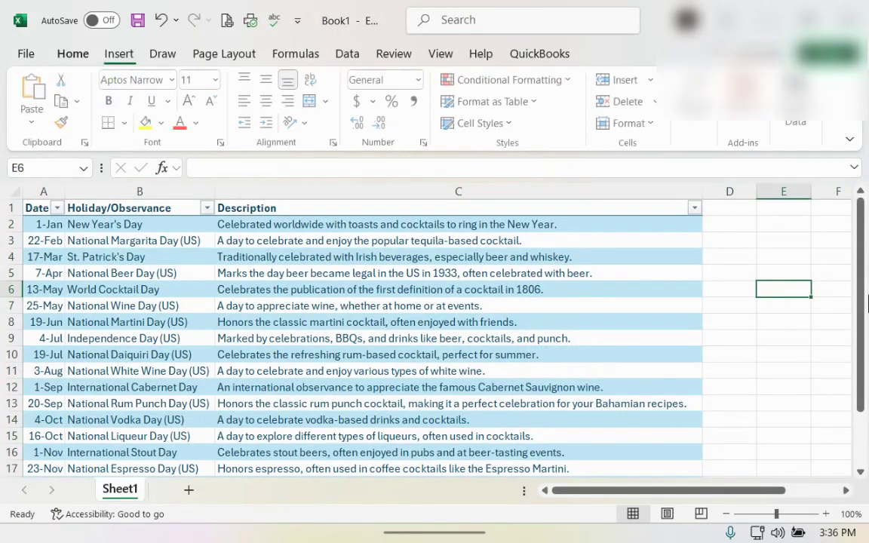
pyautogui.scroll(-2, 865, 381)
pyautogui.scroll(-4, 866, 373)
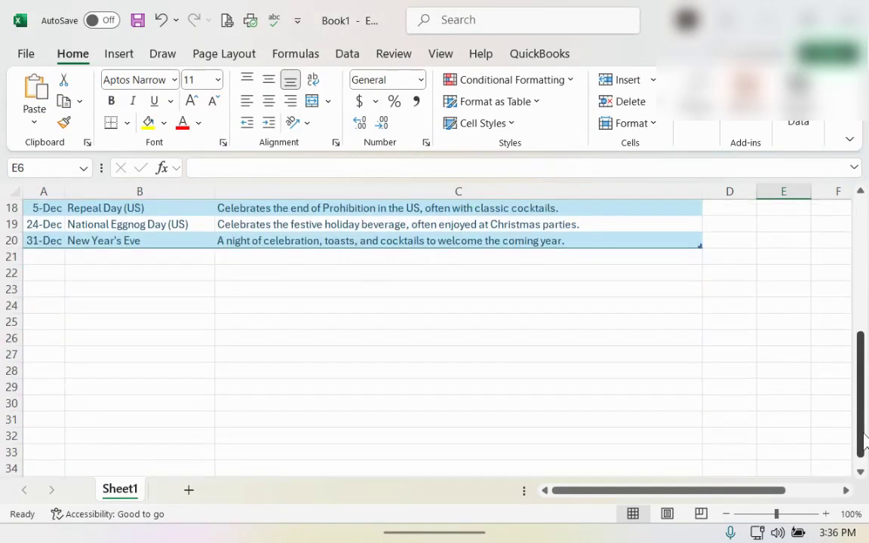
pyautogui.scroll(1, 655, 355)
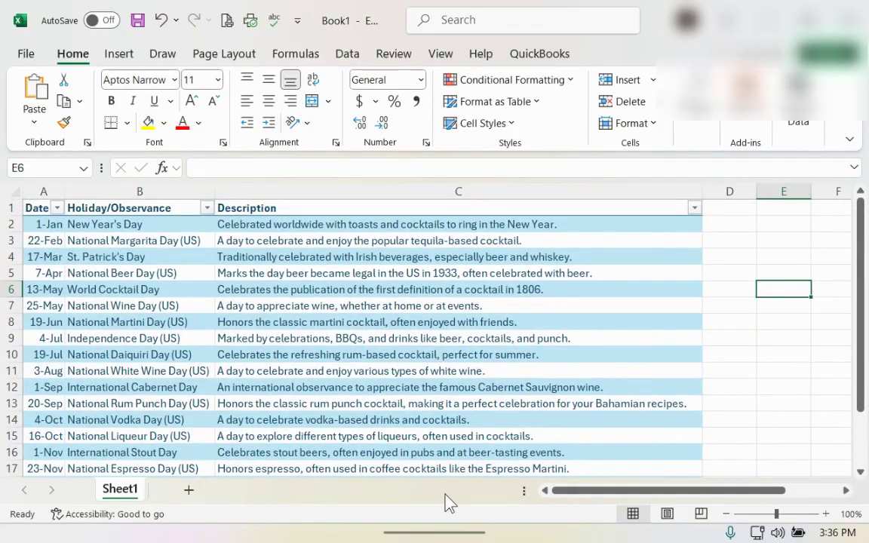
pyautogui.moveTo(435, 537)
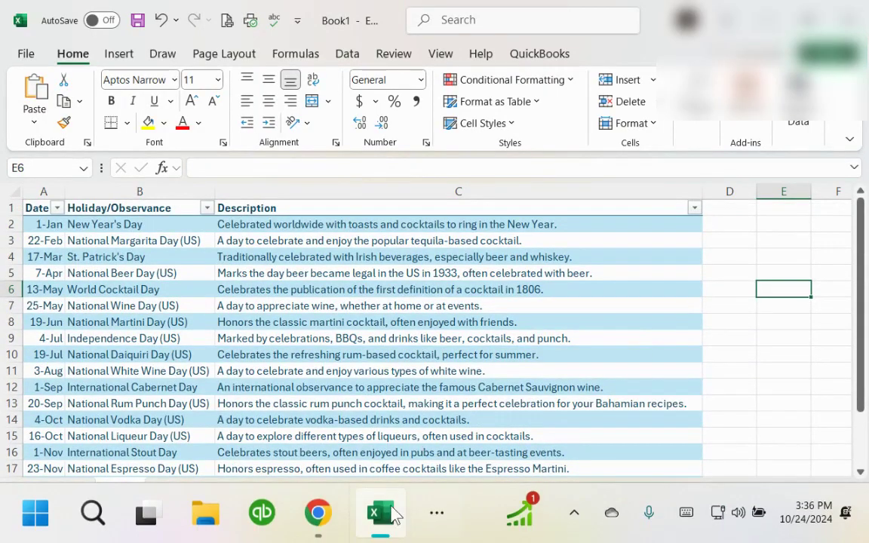
# Step: Switch back to the ChatGPT chat in Chrome, clear the highlight, and scroll up to the table's top
pyautogui.click(372, 521)
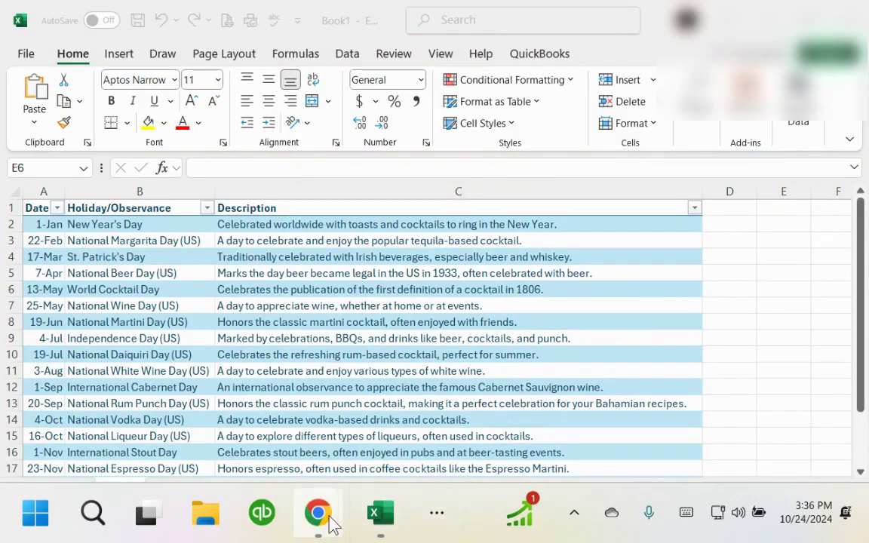
pyautogui.moveTo(318, 513)
pyautogui.click(276, 453)
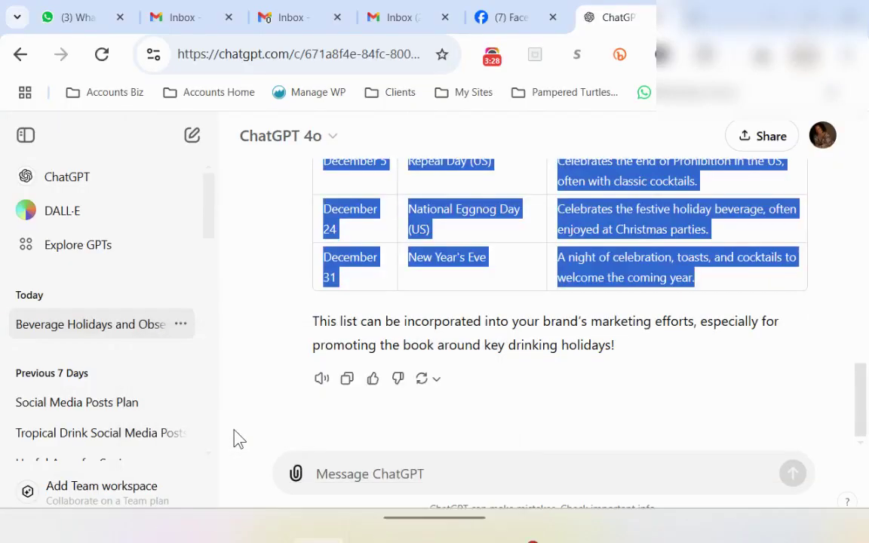
pyautogui.click(367, 296)
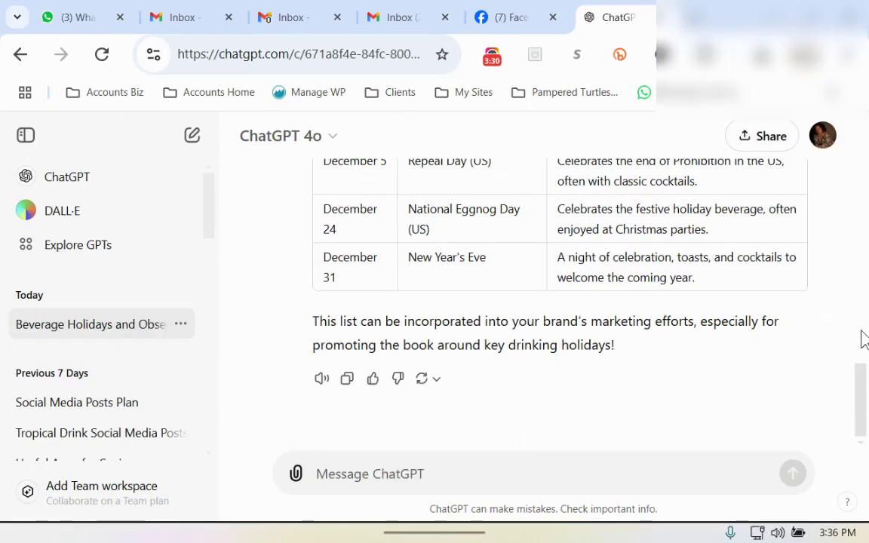
pyautogui.moveTo(861, 360); pyautogui.dragTo(866, 253)
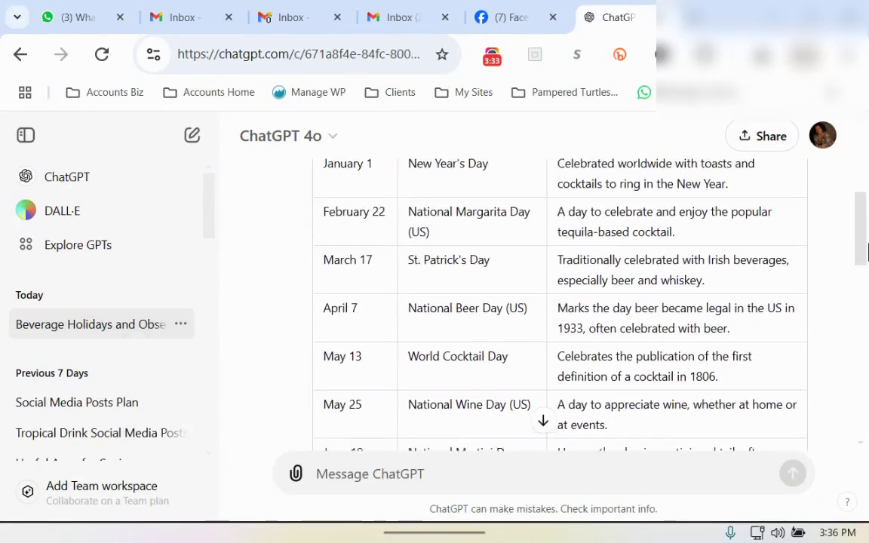
pyautogui.scroll(2, 866, 253)
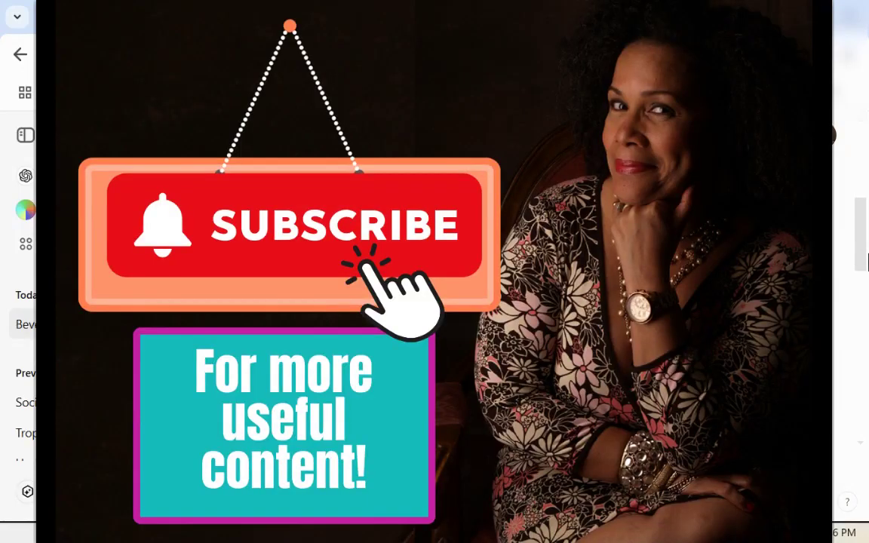